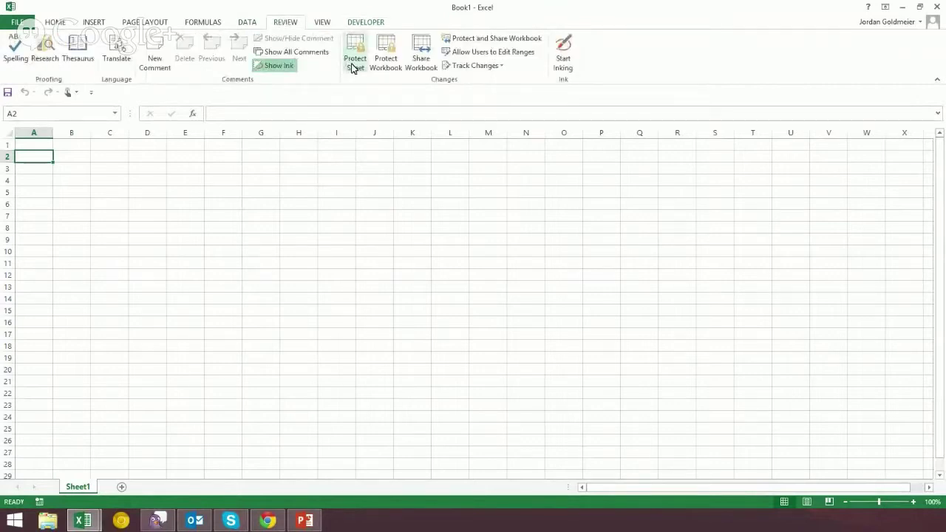
{"action": "left_click", "coordinate": [194, 202]}
{"action": "left_click", "coordinate": [133, 170]}
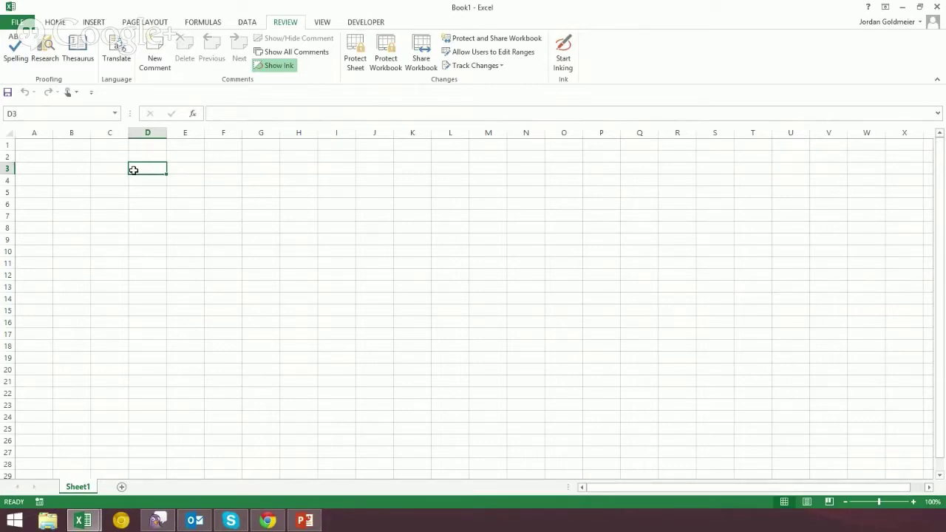
{"action": "left_click", "coordinate": [64, 215]}
{"action": "left_click_drag", "start_coordinate": [33, 145], "coordinate": [266, 263]}
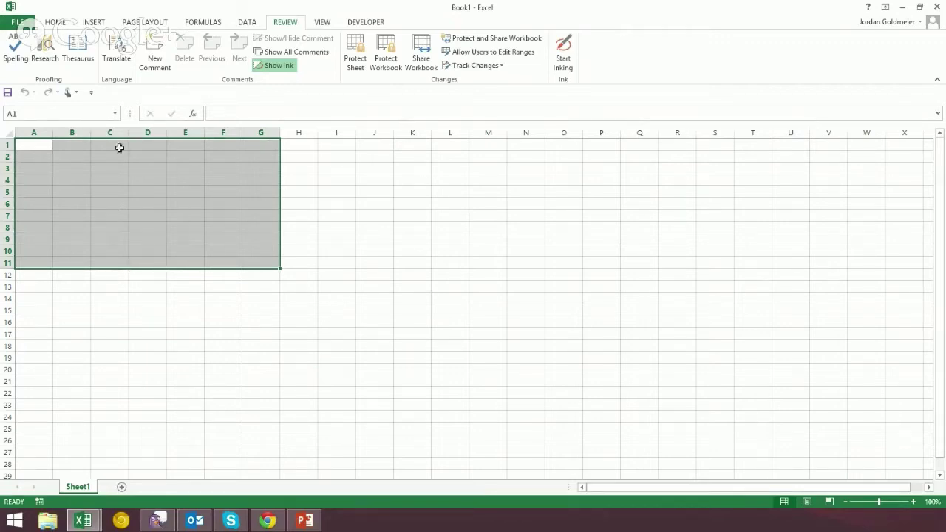
{"action": "left_click", "coordinate": [195, 185]}
{"action": "left_click", "coordinate": [292, 155]}
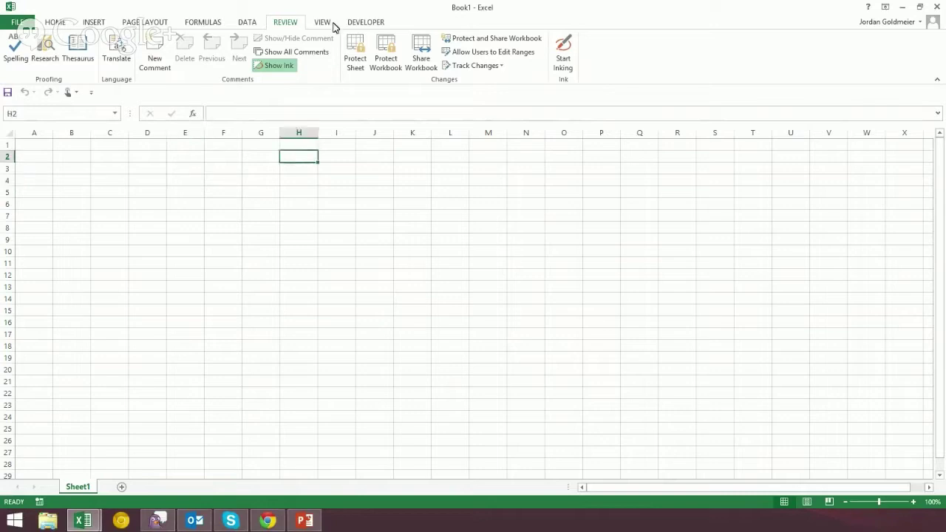
- Open the worksheet properties of Sheet1 and set its ScrollArea to A1:K20
{"action": "left_click", "coordinate": [374, 21]}
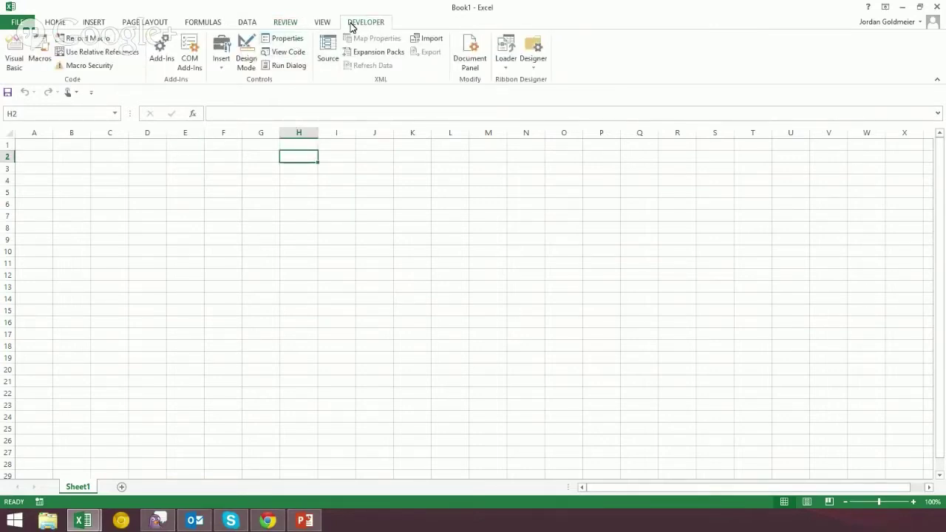
{"action": "left_click", "coordinate": [290, 40]}
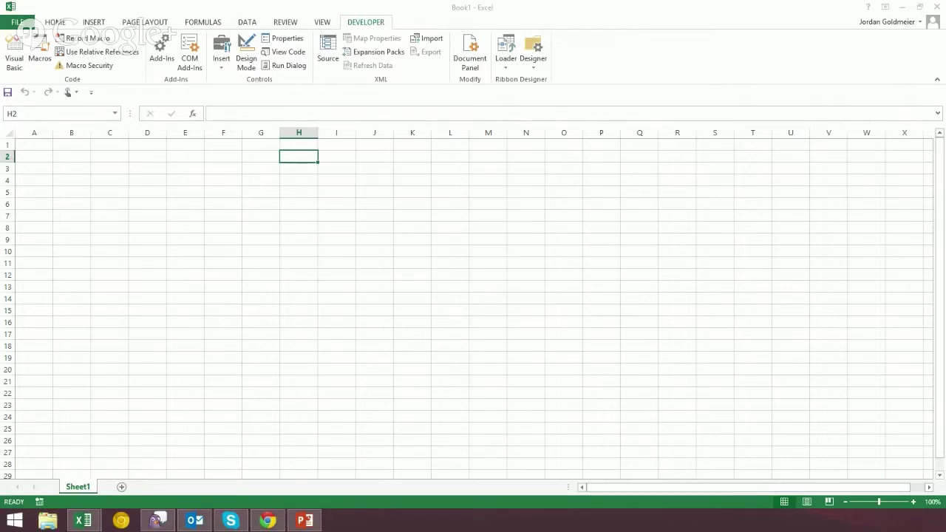
{"action": "left_click_drag", "start_coordinate": [671, 17], "coordinate": [487, 25]}
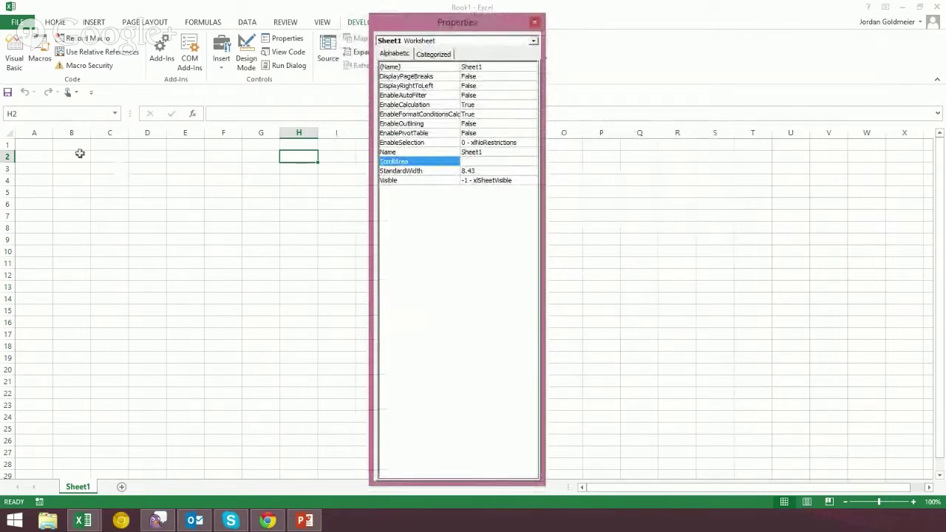
{"action": "left_click_drag", "start_coordinate": [38, 145], "coordinate": [258, 232]}
{"action": "left_click", "coordinate": [298, 179]}
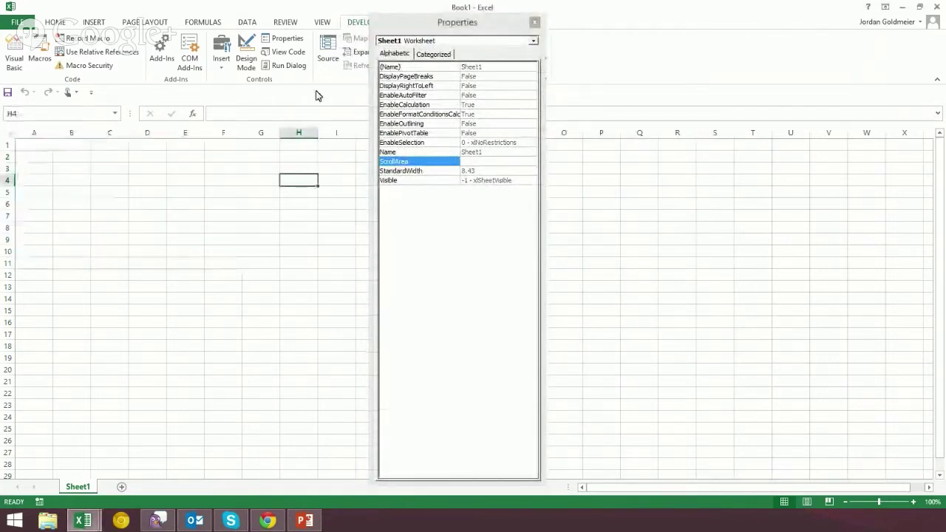
{"action": "left_click_drag", "start_coordinate": [416, 19], "coordinate": [645, 20]}
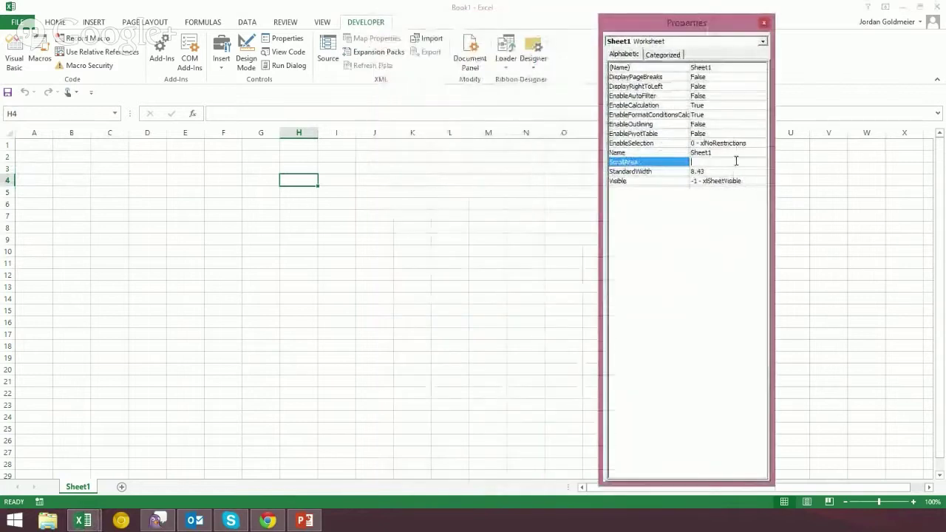
{"action": "type", "text": "a1"}
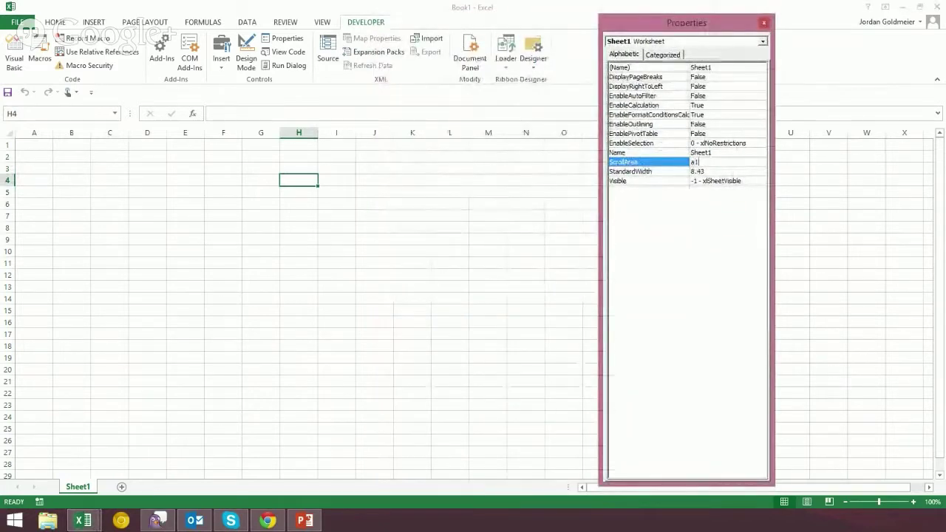
{"action": "type", "text": ":K20"}
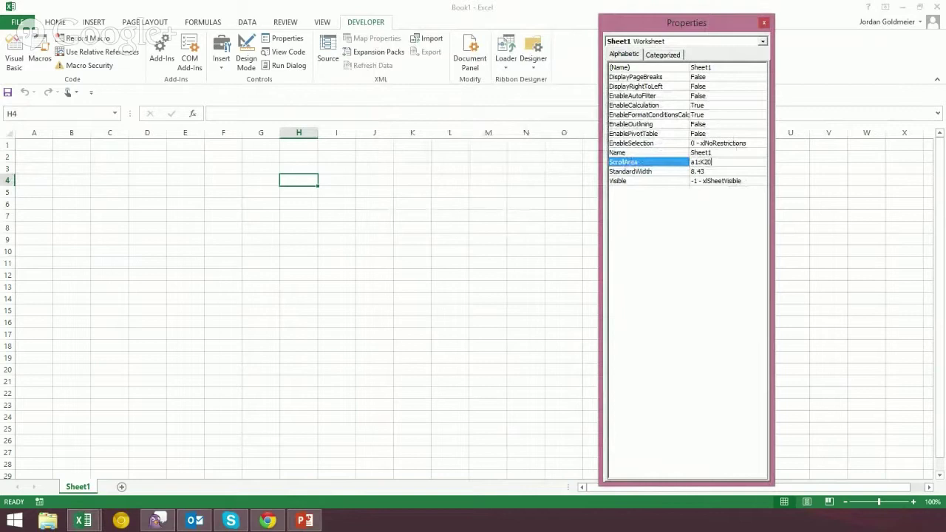
{"action": "key", "text": "Return"}
- Test Sheet1's scroll area by selecting cells inside it and trying to extend a selection beyond column K
{"action": "left_click", "coordinate": [205, 241]}
{"action": "left_click", "coordinate": [99, 180]}
{"action": "left_click", "coordinate": [65, 172]}
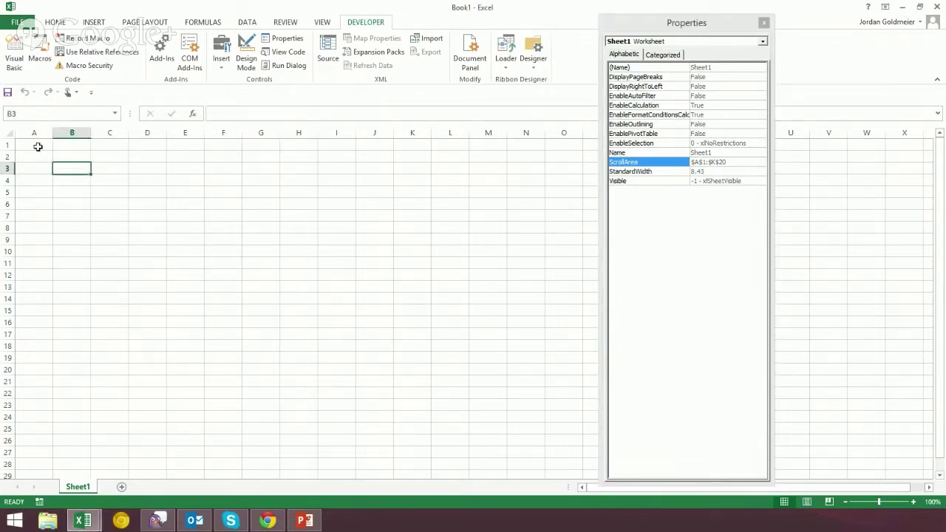
{"action": "left_click_drag", "start_coordinate": [37, 146], "coordinate": [444, 291]}
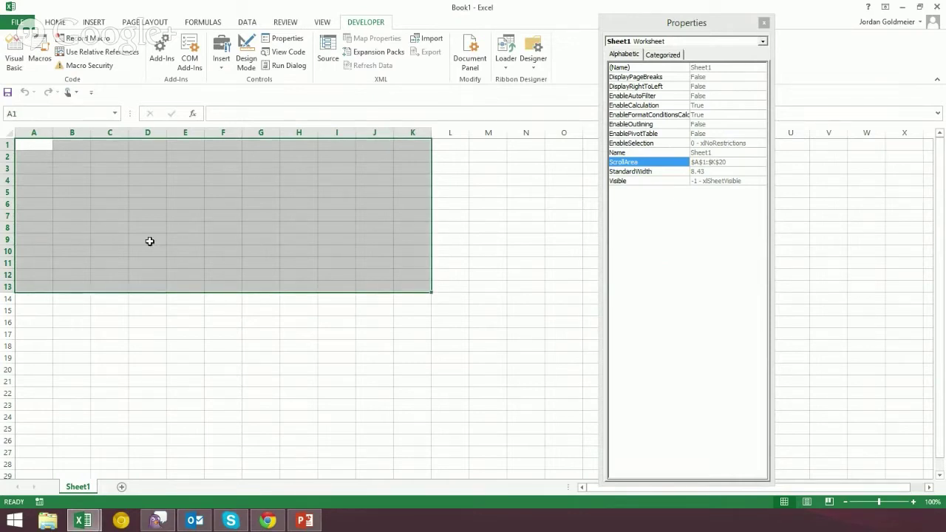
{"action": "left_click", "coordinate": [176, 194]}
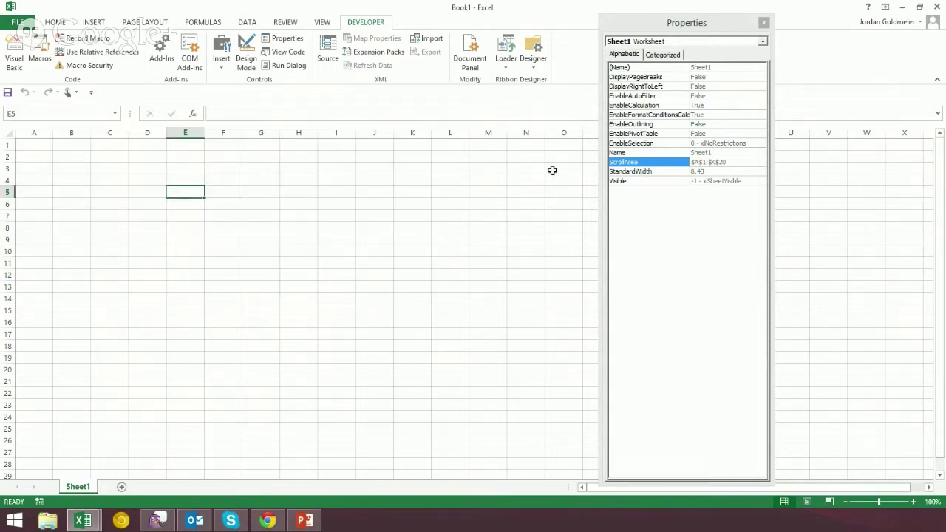
{"action": "left_click", "coordinate": [275, 226]}
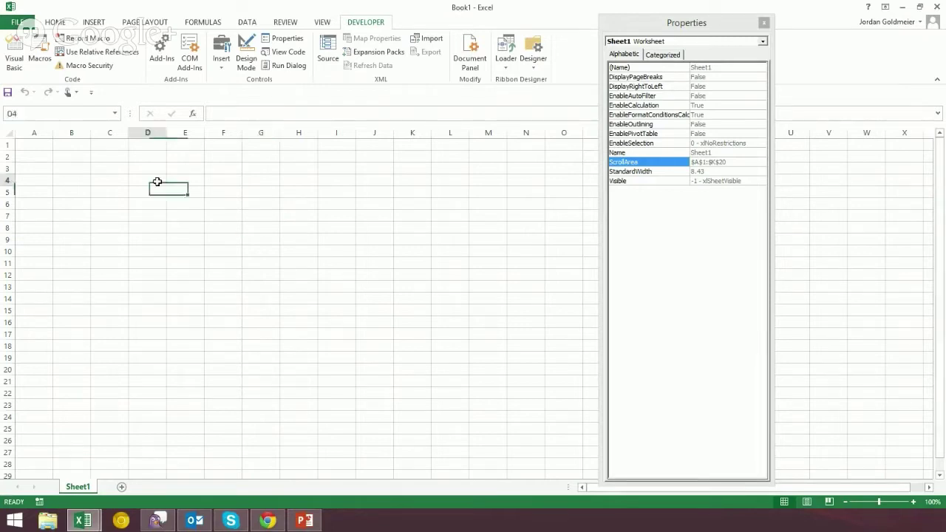
{"action": "left_click_drag", "start_coordinate": [35, 144], "coordinate": [303, 252]}
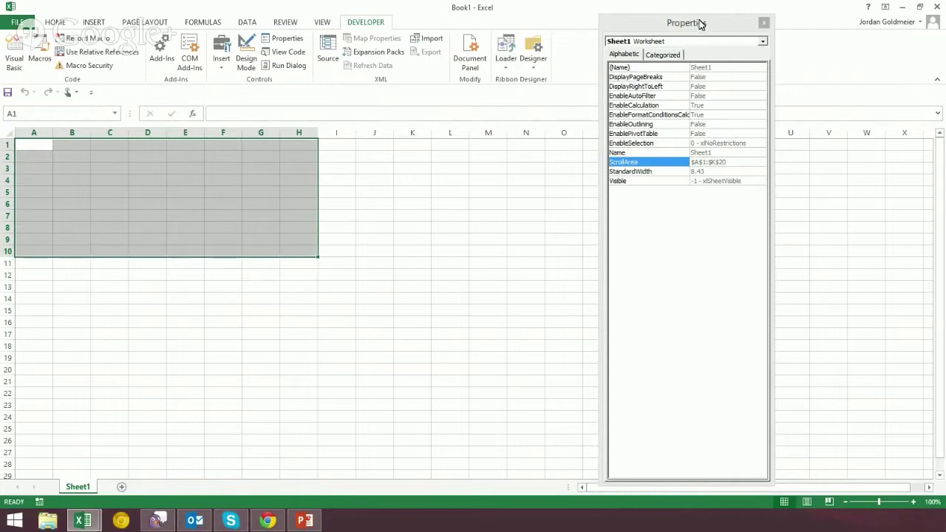
- Clear the properties window from the sheet's scroll controls and test whether Sheet1 scrolls down past its scroll area
{"action": "left_click_drag", "start_coordinate": [702, 22], "coordinate": [662, 387]}
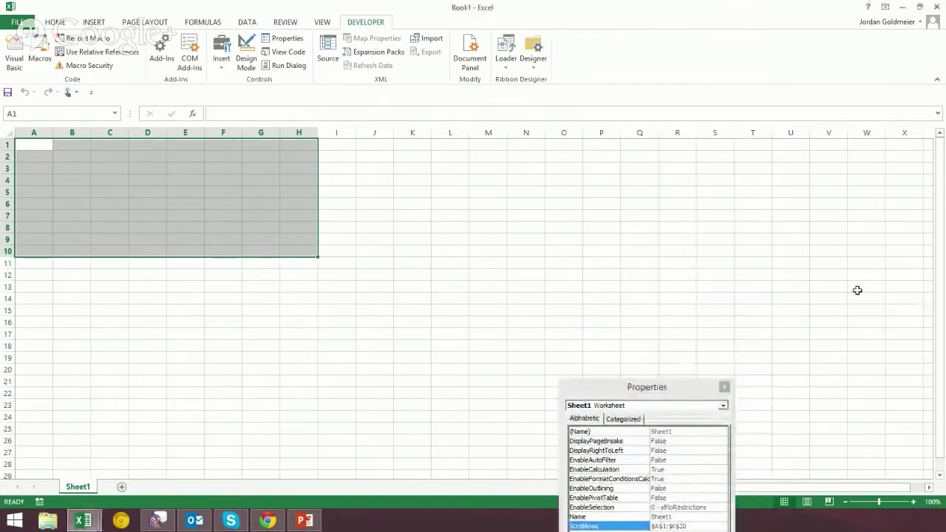
{"action": "left_click", "coordinate": [940, 475]}
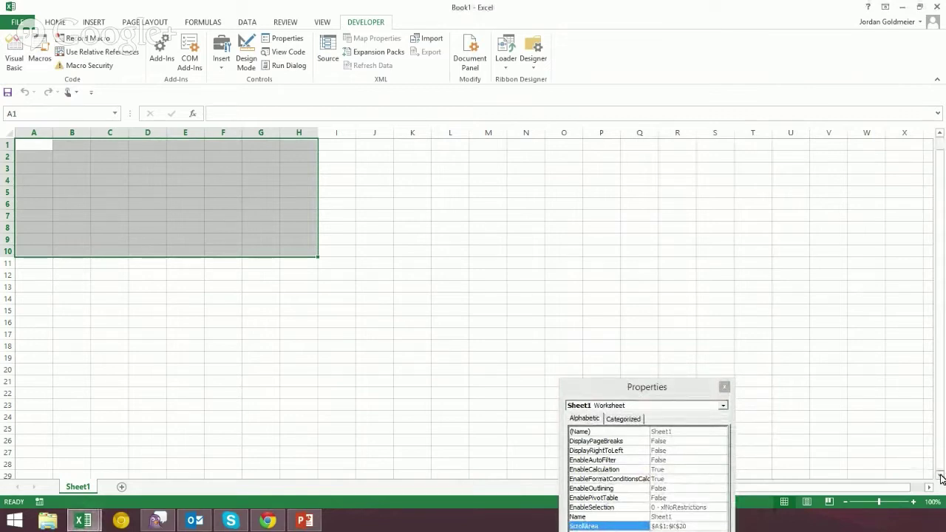
{"action": "left_click", "coordinate": [940, 478]}
{"action": "left_click_drag", "start_coordinate": [686, 402], "coordinate": [621, 135]}
{"action": "left_click", "coordinate": [272, 192]}
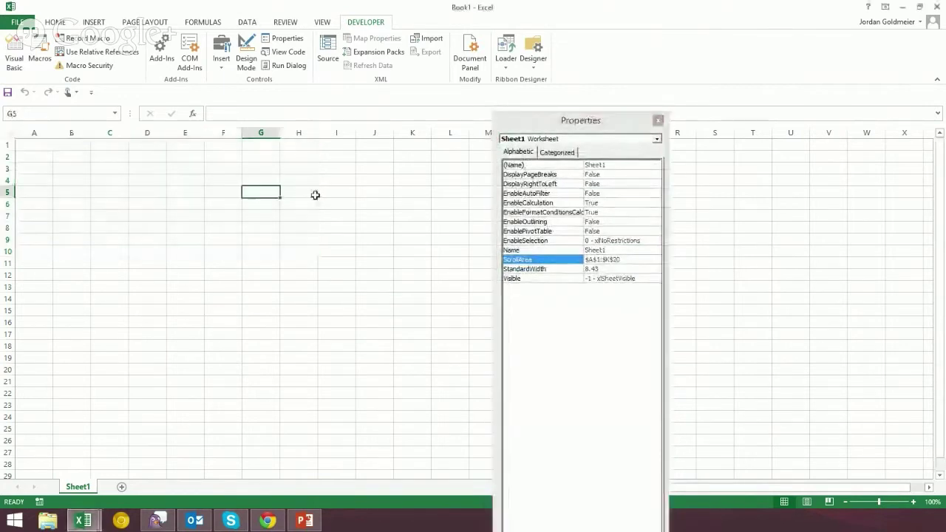
- Close the worksheet properties and switch to the Visual Basic editor to show the ThisWorkbook module's Workbook_Open code
{"action": "left_click", "coordinate": [619, 260]}
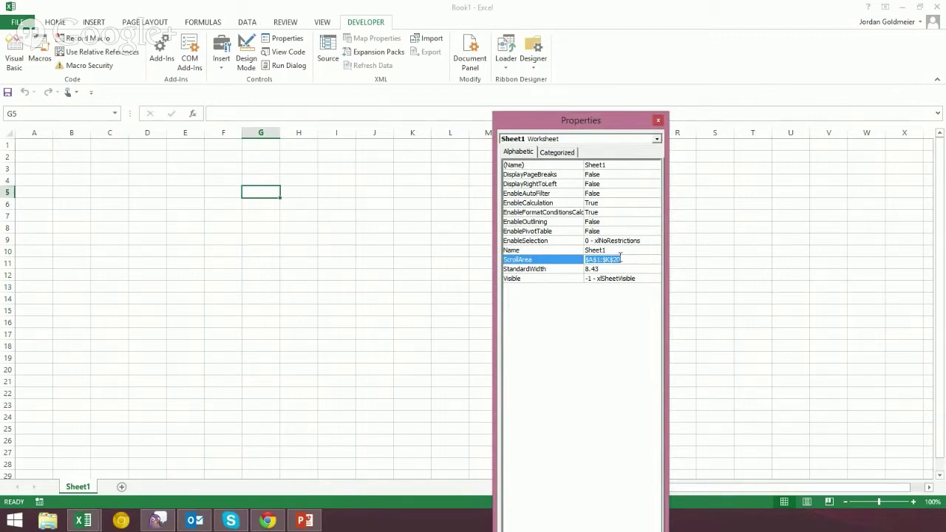
{"action": "left_click", "coordinate": [657, 120]}
{"action": "mouse_move", "coordinate": [92, 520]}
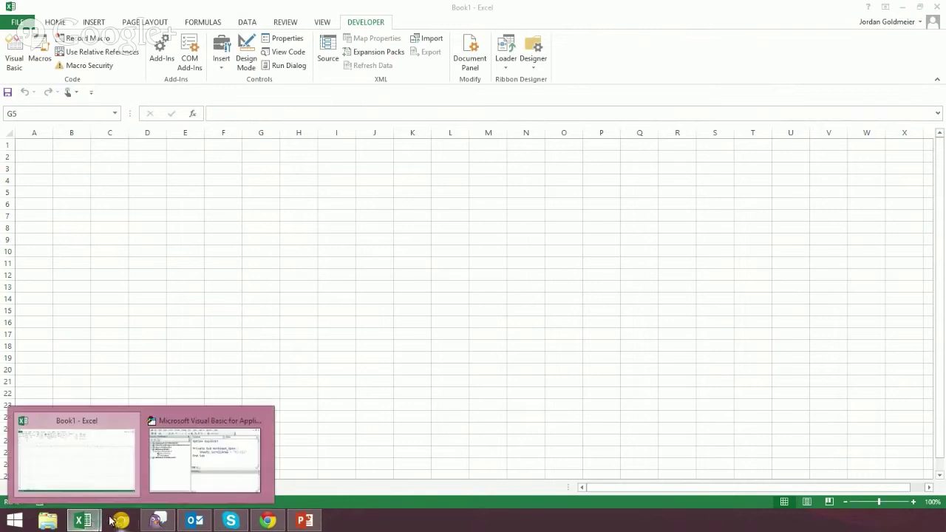
{"action": "left_click", "coordinate": [169, 464]}
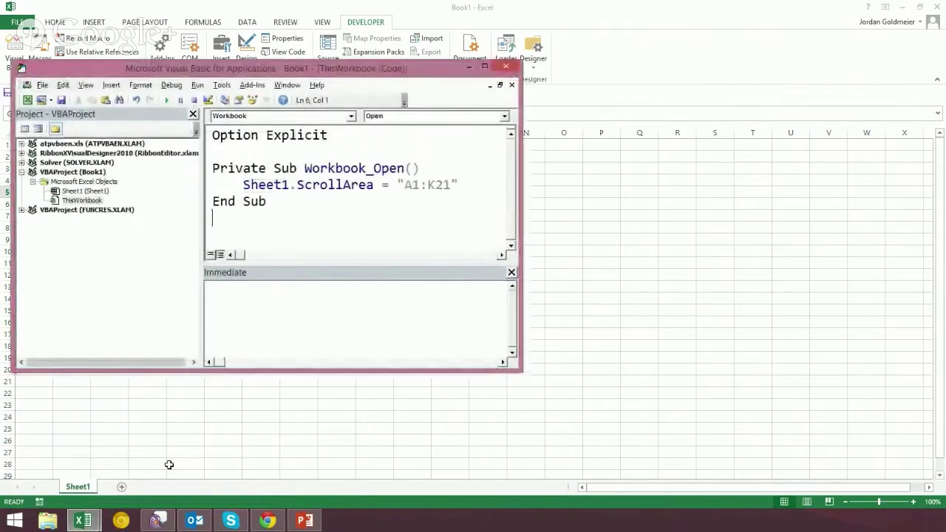
{"action": "left_click", "coordinate": [273, 185]}
{"action": "double_click", "coordinate": [81, 201]}
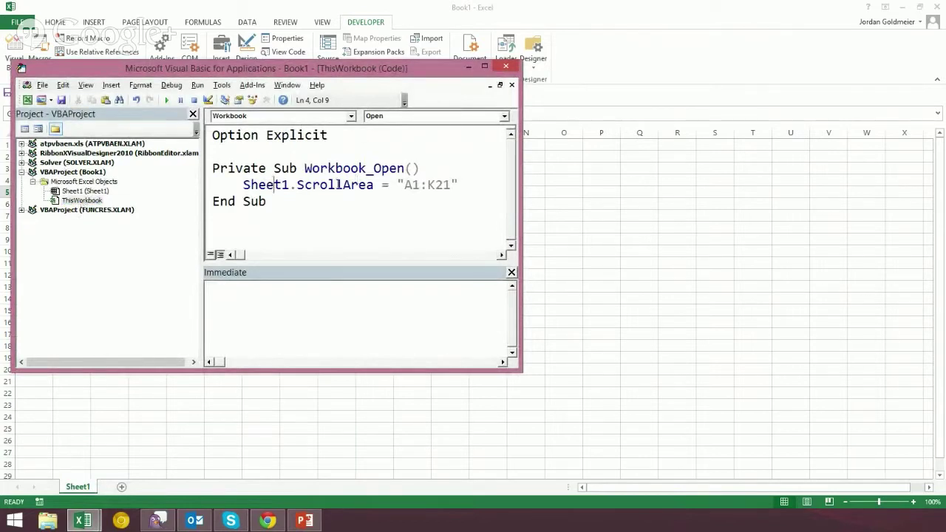
- Rewrite the statement inside Workbook_Open as Sheet1.ScrollArea = "A1:K20"
{"action": "left_click", "coordinate": [296, 185]}
{"action": "key", "text": "Left"}
{"action": "left_click", "coordinate": [238, 185]}
{"action": "key", "text": "shift+End"}
{"action": "type", "text": "Sheet1.scro"}
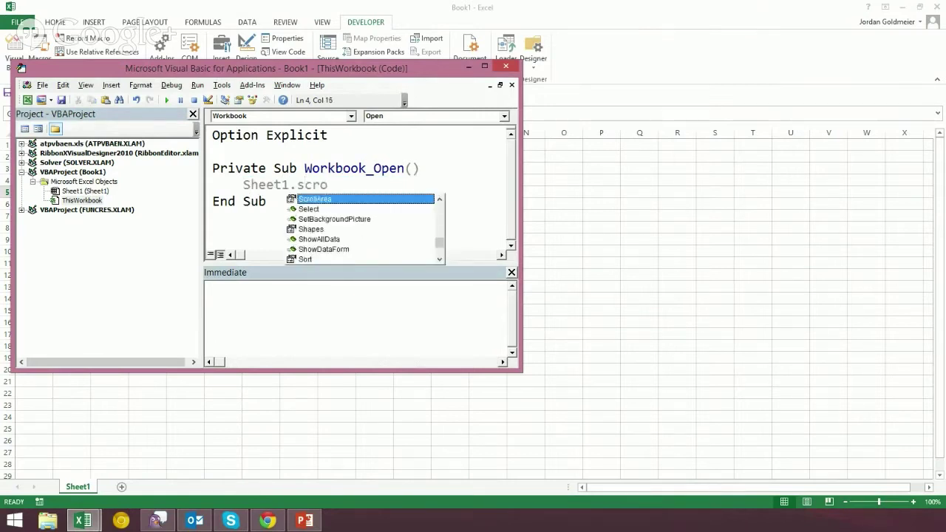
{"action": "key", "text": "Tab"}
{"action": "type", "text": "= \"A1"}
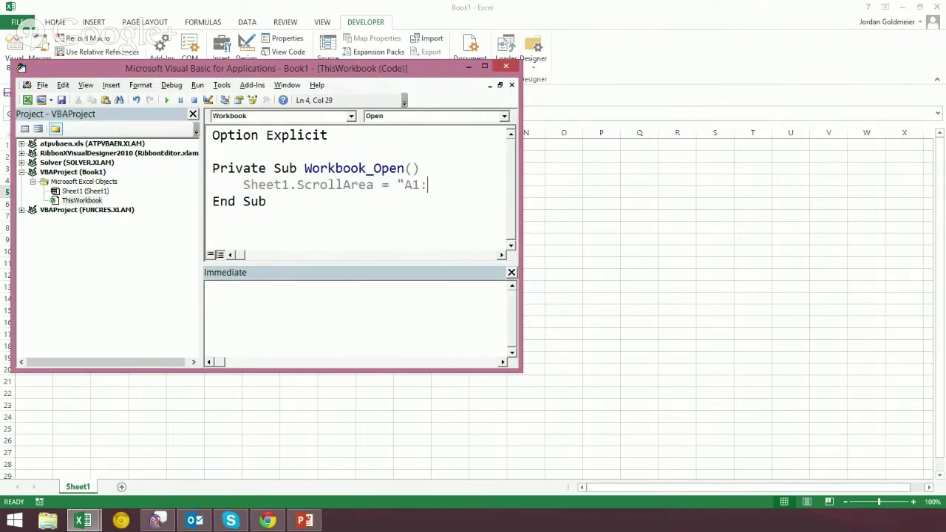
{"action": "type", "text": ":K20"}
{"action": "key", "text": "BackSpace"}
{"action": "key", "text": "BackSpace"}
{"action": "type", "text": "K20\""}
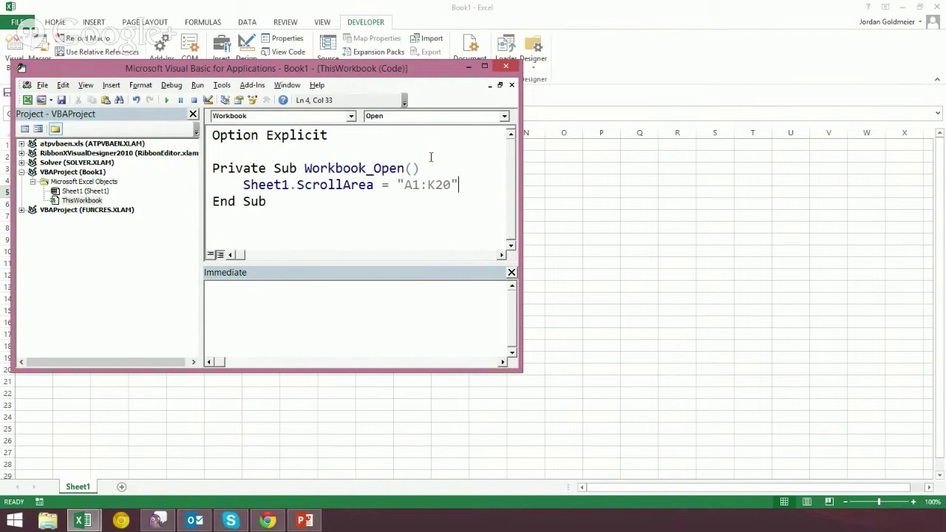
- Minimize the Visual Basic editor and check the ScrollArea value in Sheet1's worksheet properties
{"action": "left_click", "coordinate": [468, 66]}
{"action": "left_click", "coordinate": [141, 166]}
{"action": "left_click", "coordinate": [281, 155]}
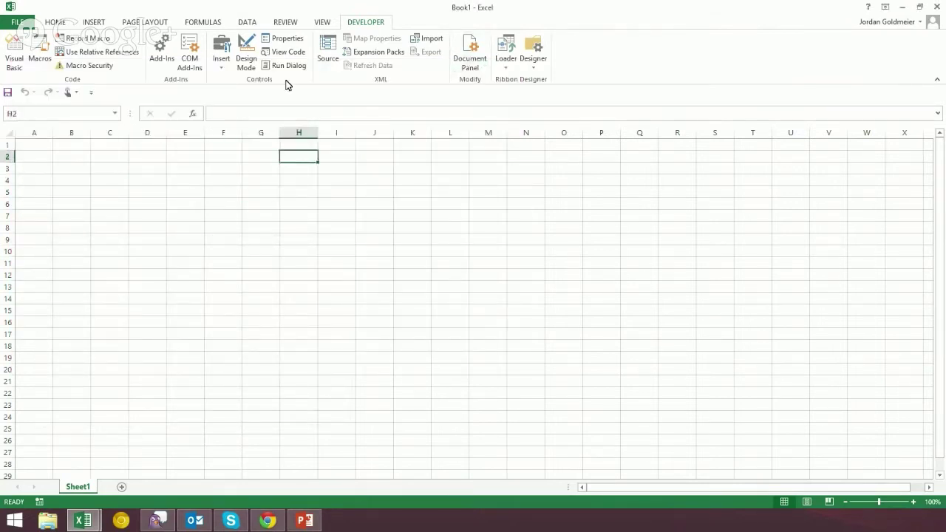
{"action": "left_click", "coordinate": [290, 38]}
{"action": "left_click_drag", "start_coordinate": [530, 120], "coordinate": [423, 63]}
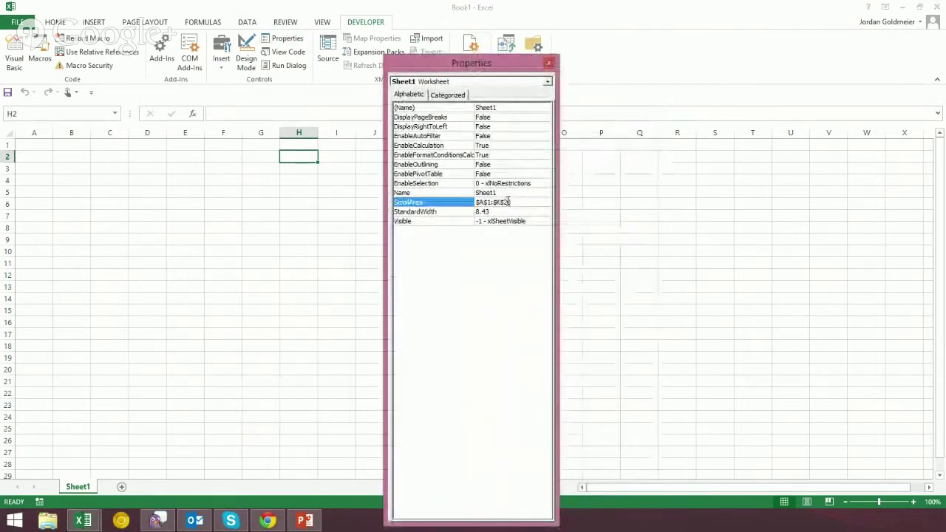
{"action": "double_click", "coordinate": [507, 201]}
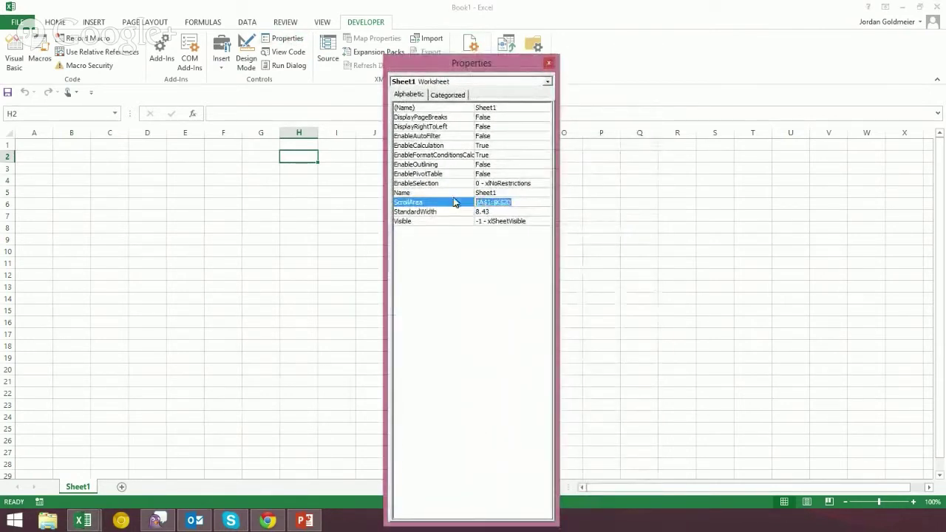
- Switch back to the Visual Basic editor
{"action": "left_click", "coordinate": [83, 520]}
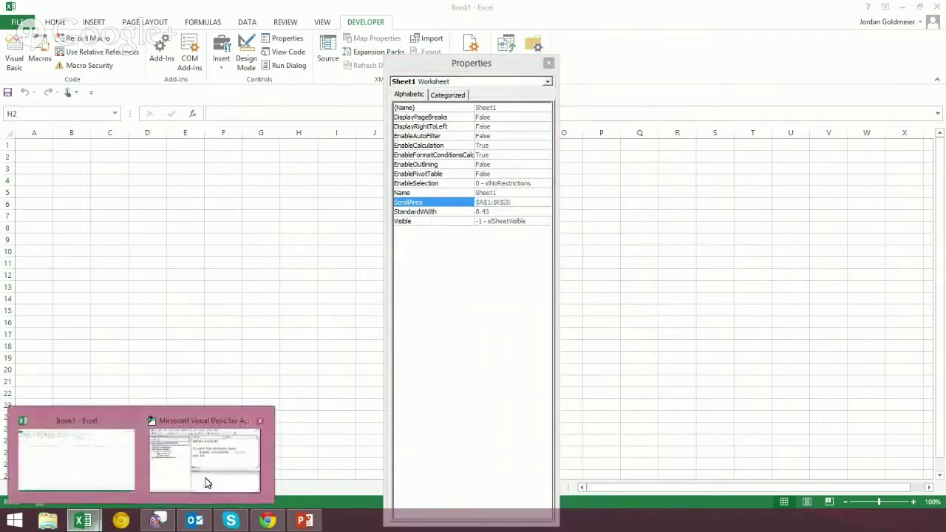